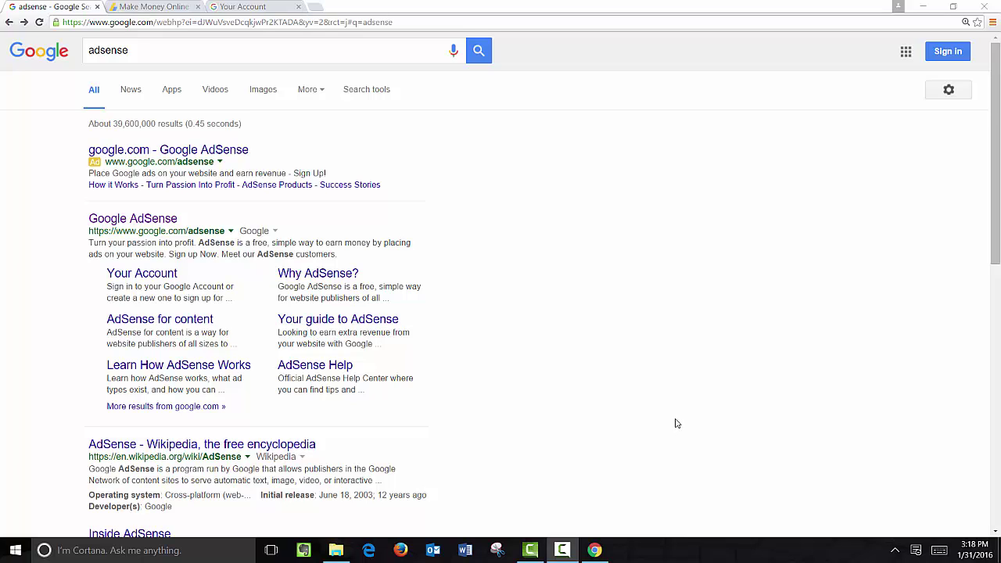
- Switch to the 'Make Money Online' tab showing the Google AdSense home page
{"action": "left_click", "coordinate": [135, 9]}
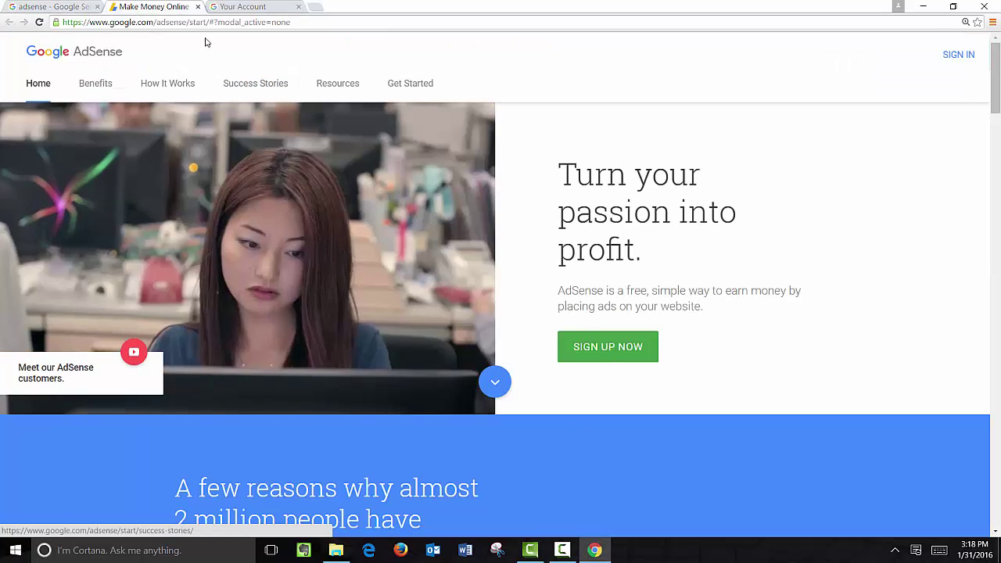
- On the AdSense signup tab, choose to create a new Google account
{"action": "left_click", "coordinate": [236, 11]}
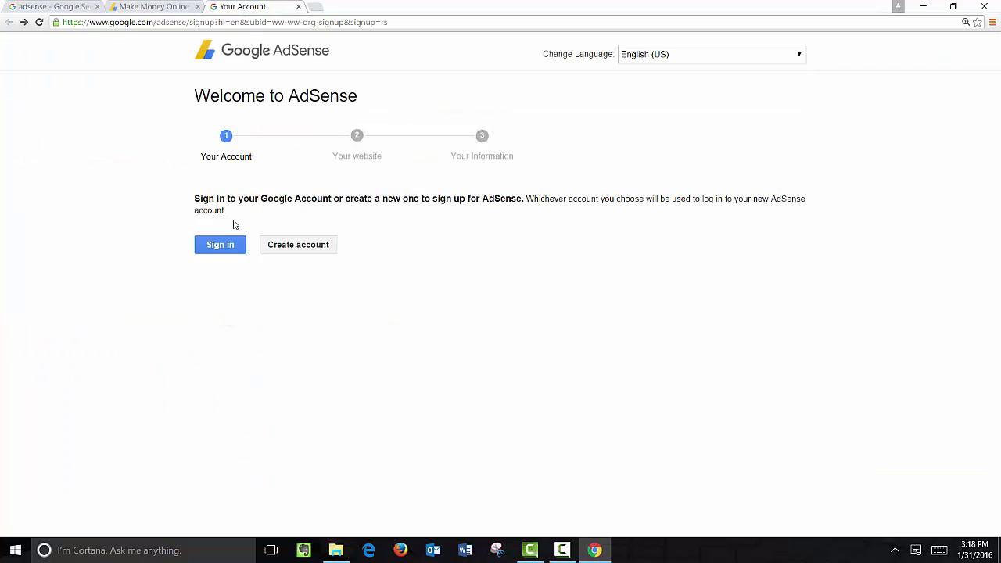
{"action": "left_click", "coordinate": [223, 253]}
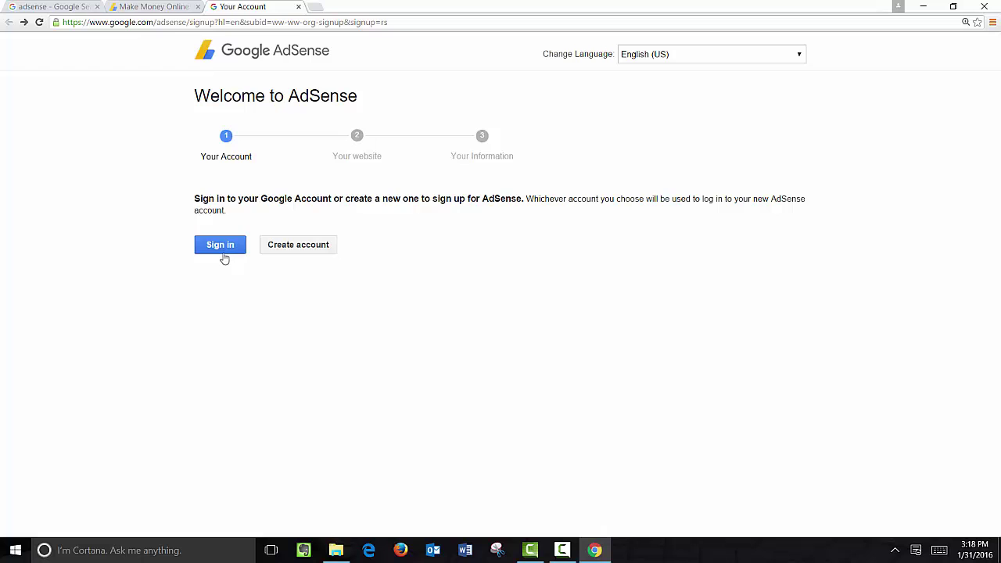
{"action": "left_click", "coordinate": [288, 248]}
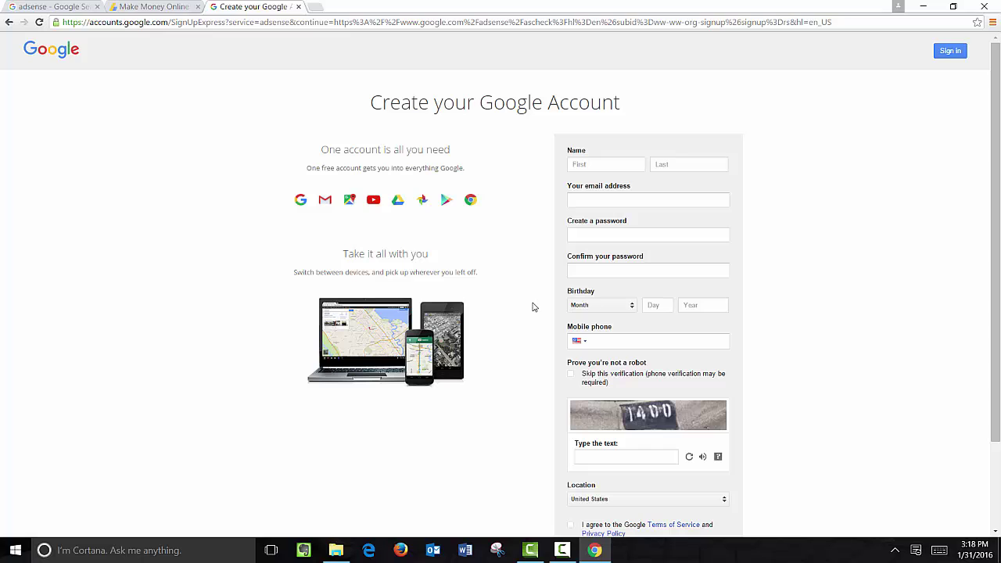
- Scroll down through the Google account sign-up page
{"action": "scroll", "coordinate": [538, 342], "scroll_direction": "down", "scroll_amount": 1}
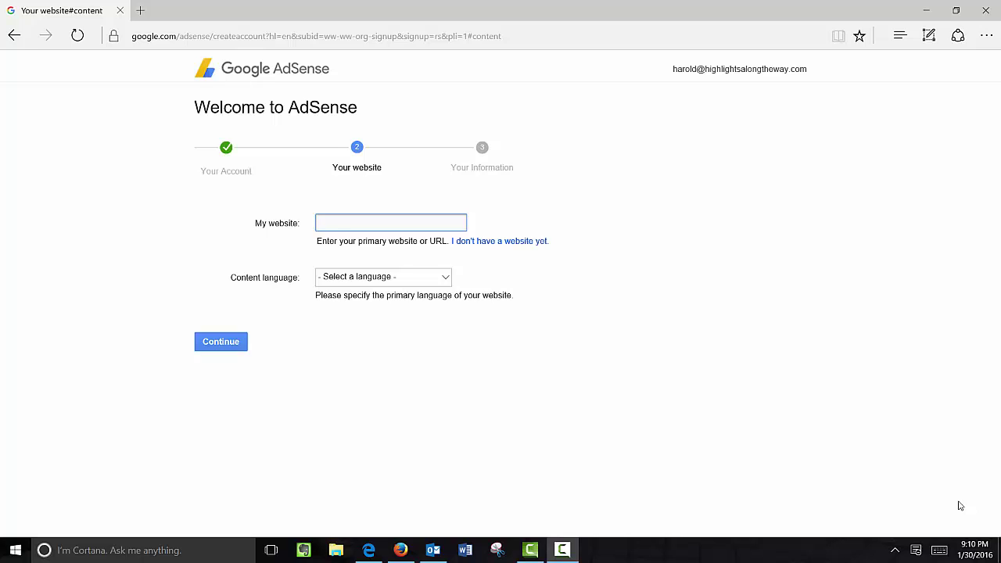
- Enter highlightsalongtheway.com as the website, set content language to English, and continue
{"action": "left_click", "coordinate": [382, 222]}
{"action": "type", "text": "highl"}
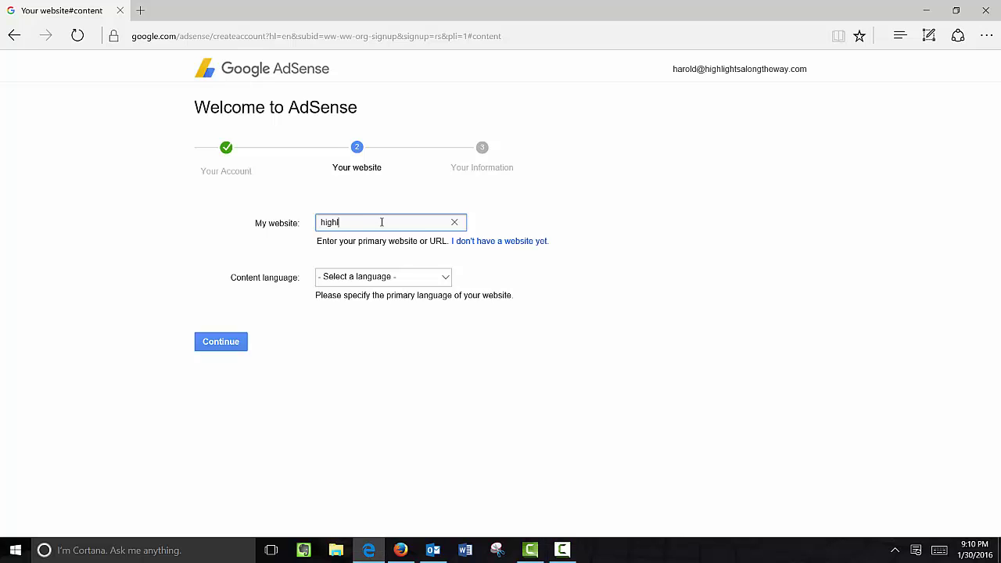
{"action": "type", "text": "ightsalongtheway.com"}
{"action": "key", "text": "Tab"}
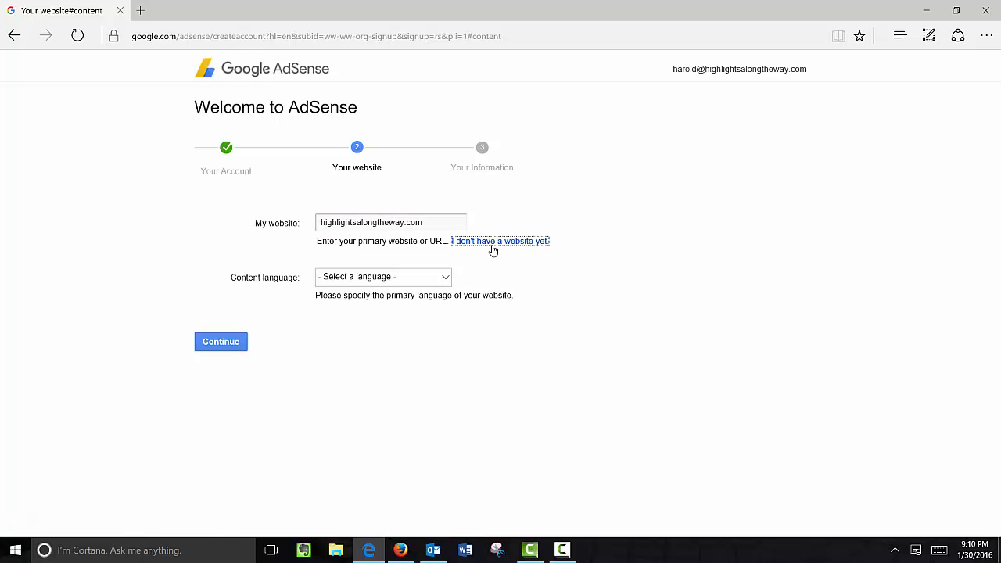
{"action": "left_click", "coordinate": [436, 282]}
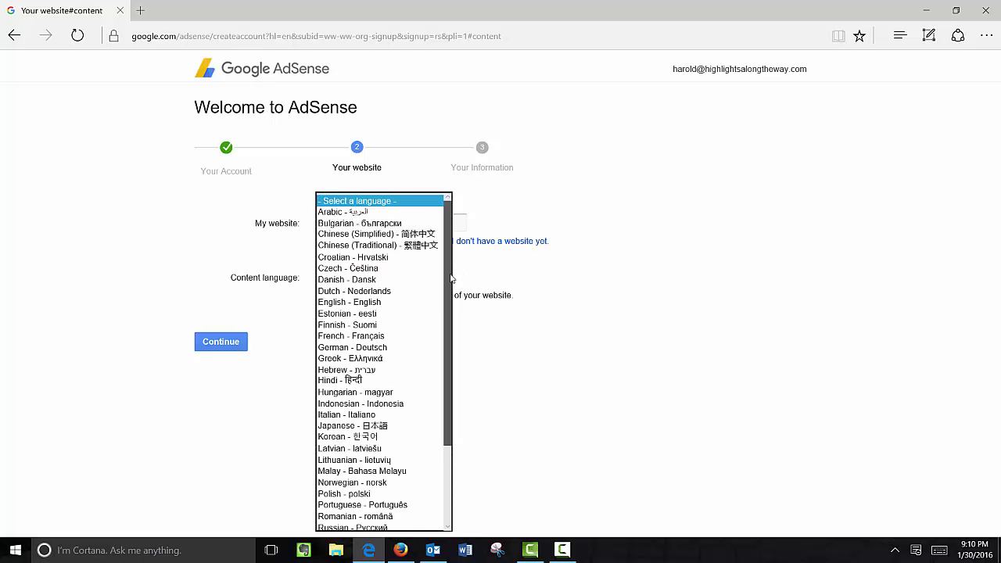
{"action": "left_click", "coordinate": [360, 302]}
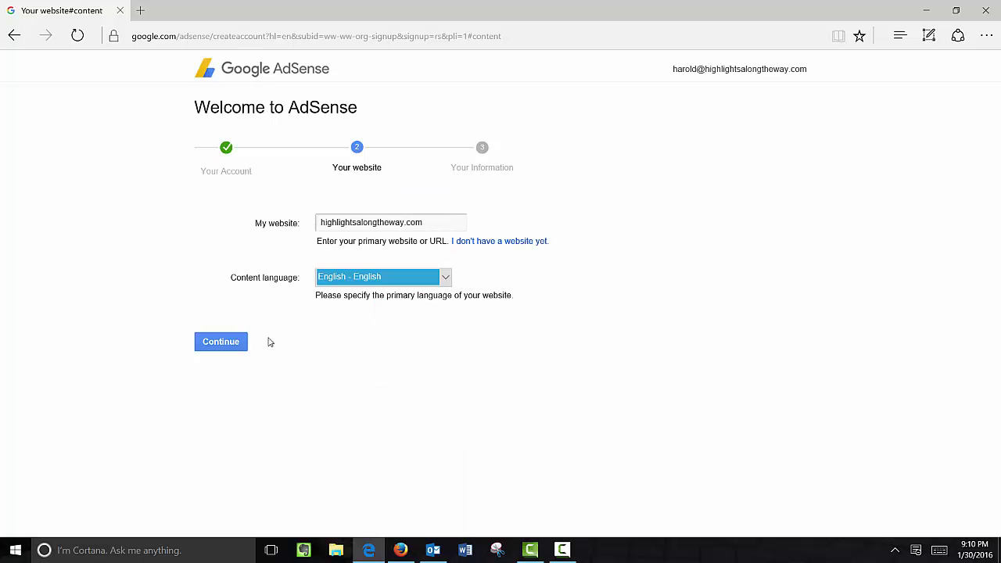
{"action": "left_click", "coordinate": [220, 342]}
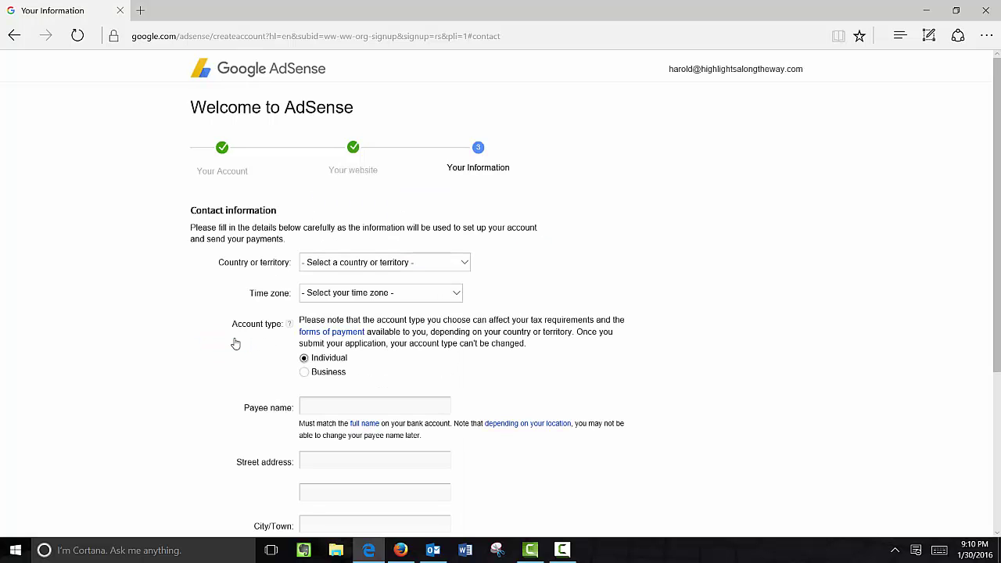
- Pick the country in the contact information form and submit the AdSense application
{"action": "left_click", "coordinate": [436, 267]}
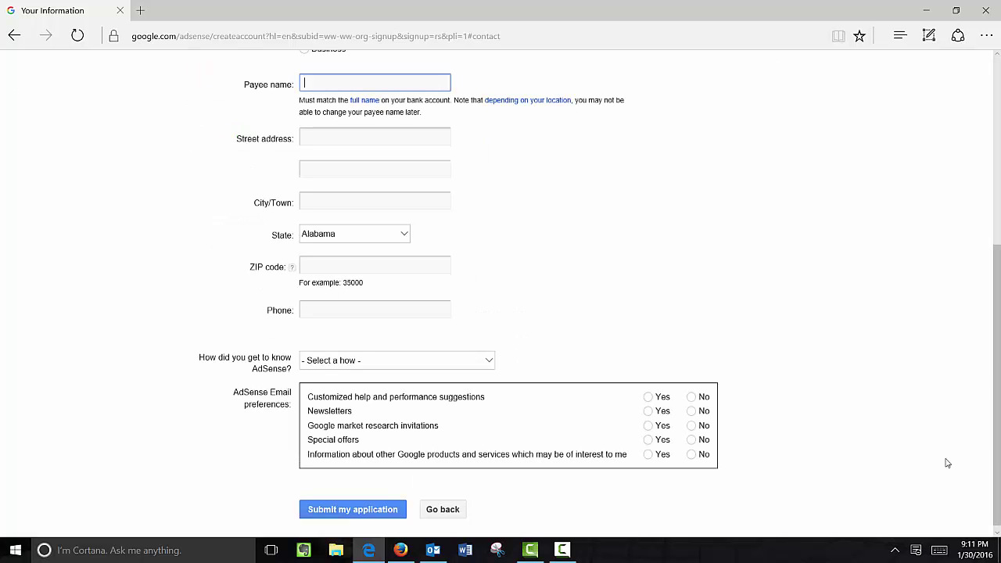
{"action": "left_click", "coordinate": [332, 509]}
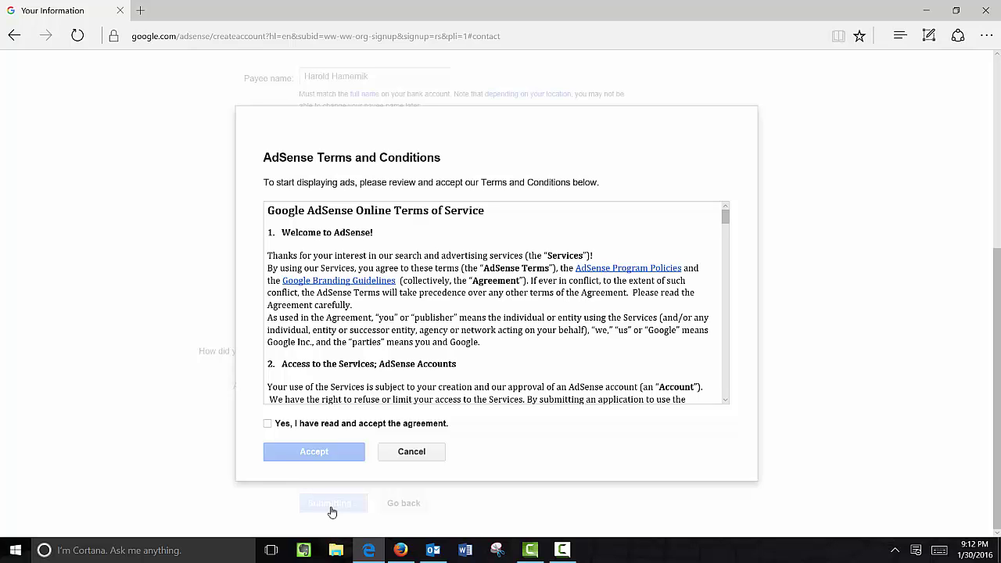
- Tick 'Yes, I have read and accept the agreement' and accept the AdSense terms
{"action": "left_click", "coordinate": [268, 423]}
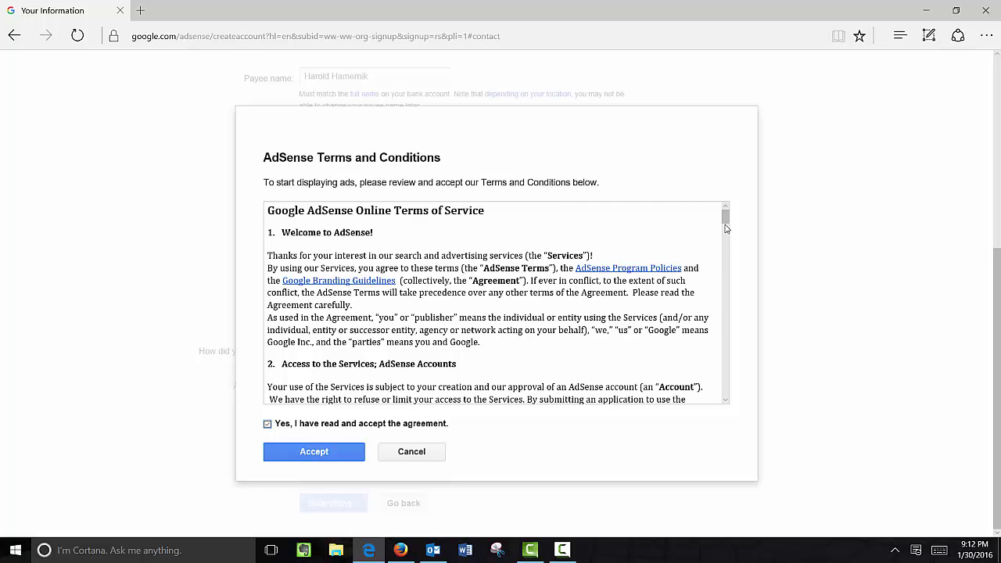
{"action": "left_click_drag", "start_coordinate": [725, 217], "coordinate": [728, 424]}
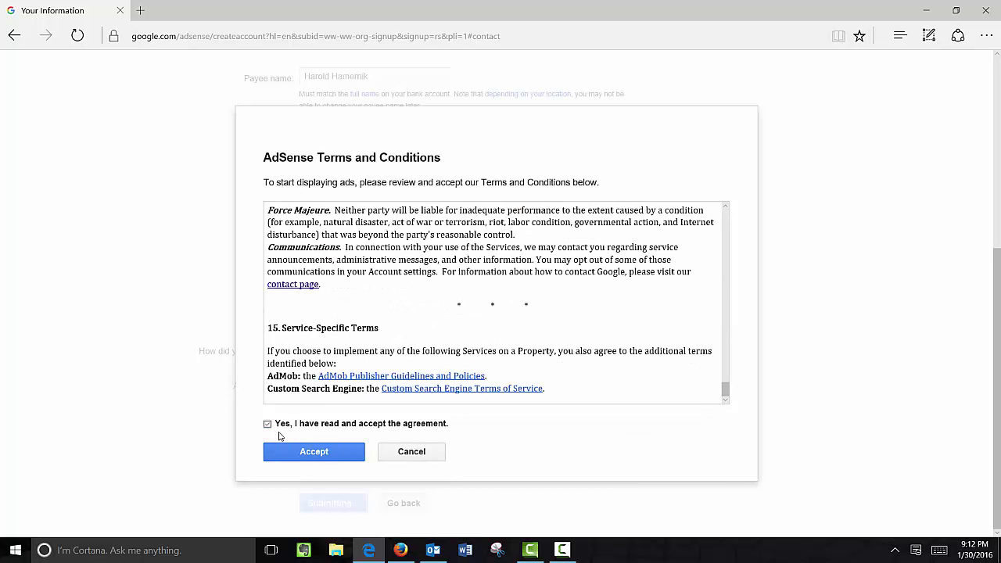
{"action": "left_click", "coordinate": [330, 454]}
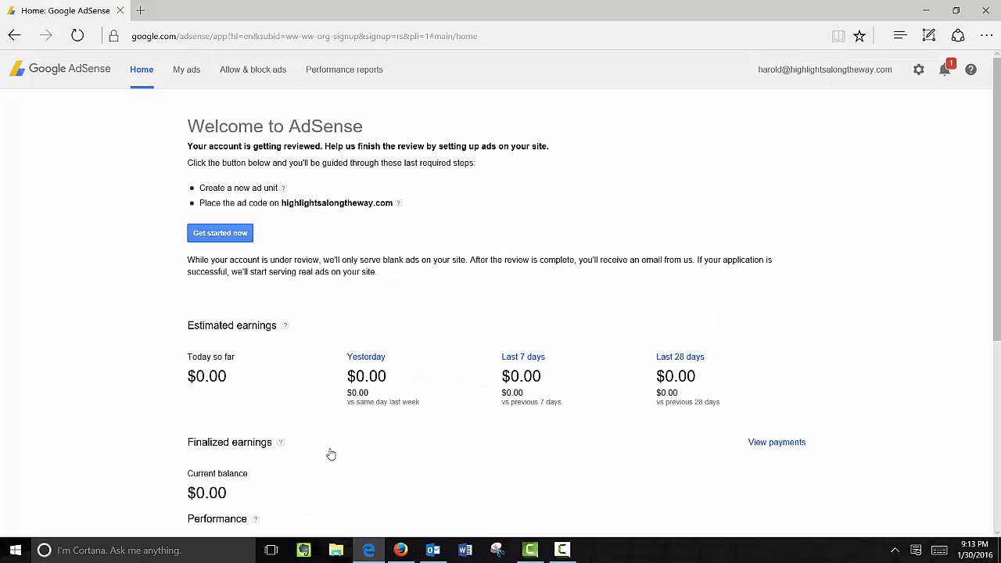
- Start a new ad unit named 'Main Ad pn my website' and scroll down to its text ad style
{"action": "left_click", "coordinate": [221, 234]}
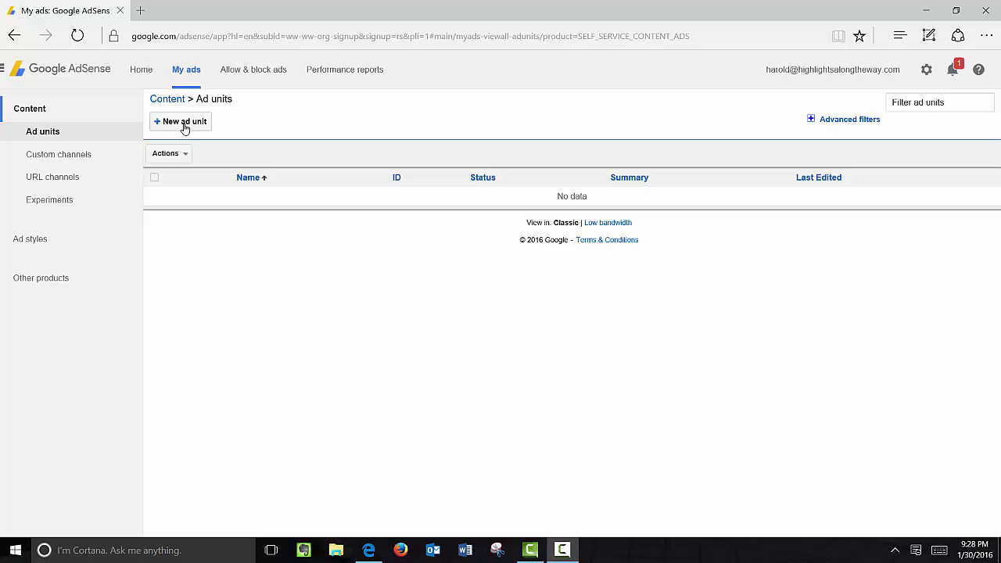
{"action": "left_click", "coordinate": [182, 124]}
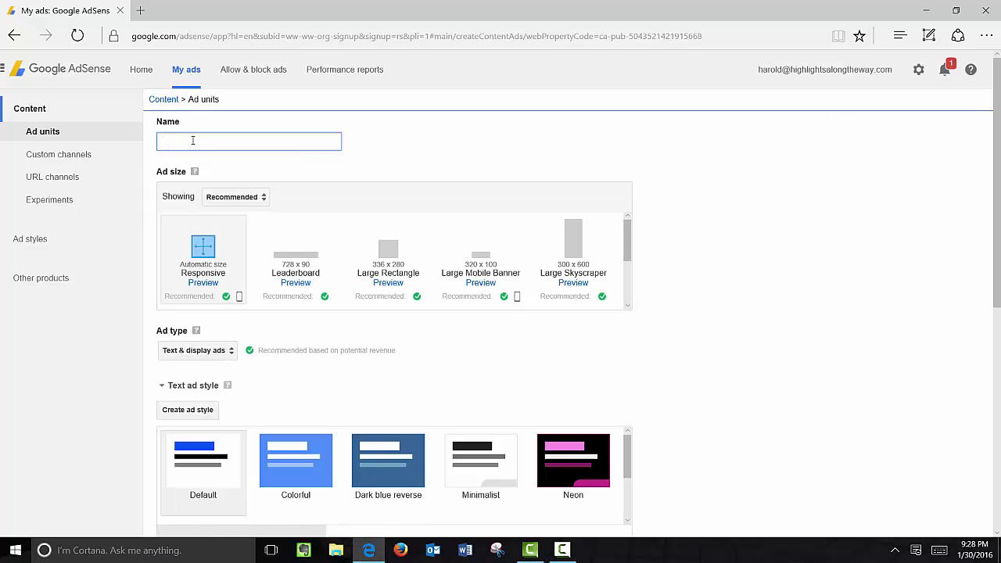
{"action": "type", "text": "Ma"}
{"action": "type", "text": "in Ad"}
{"action": "type", "text": " p"}
{"action": "type", "text": "n my website"}
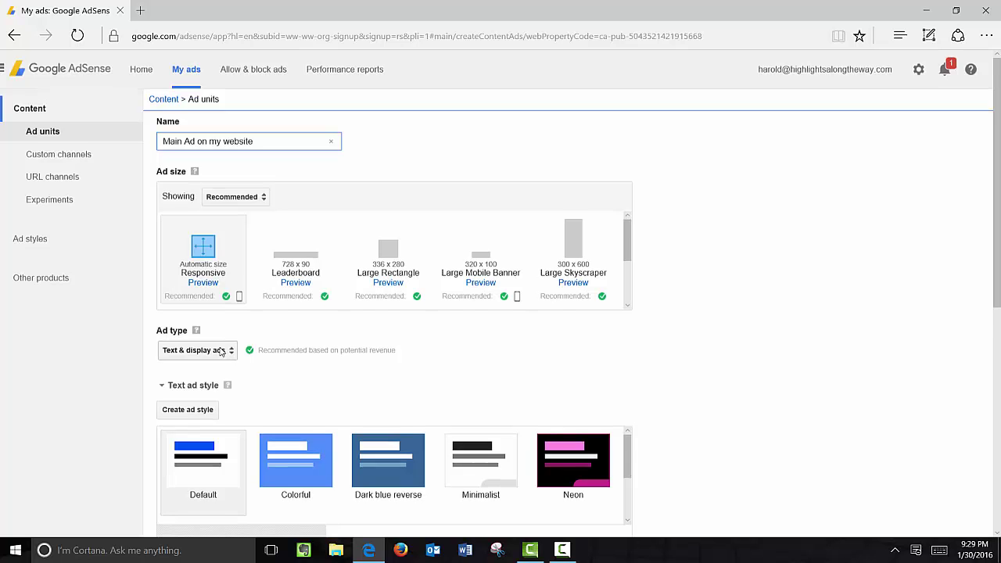
{"action": "scroll", "coordinate": [221, 352], "scroll_direction": "down", "scroll_amount": 2}
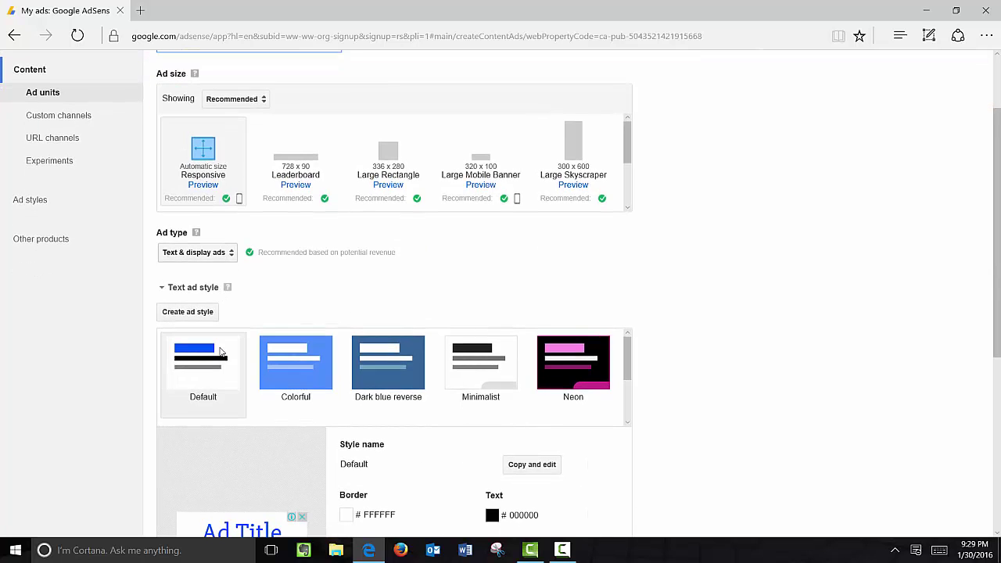
{"action": "scroll", "coordinate": [548, 374], "scroll_direction": "down", "scroll_amount": 1}
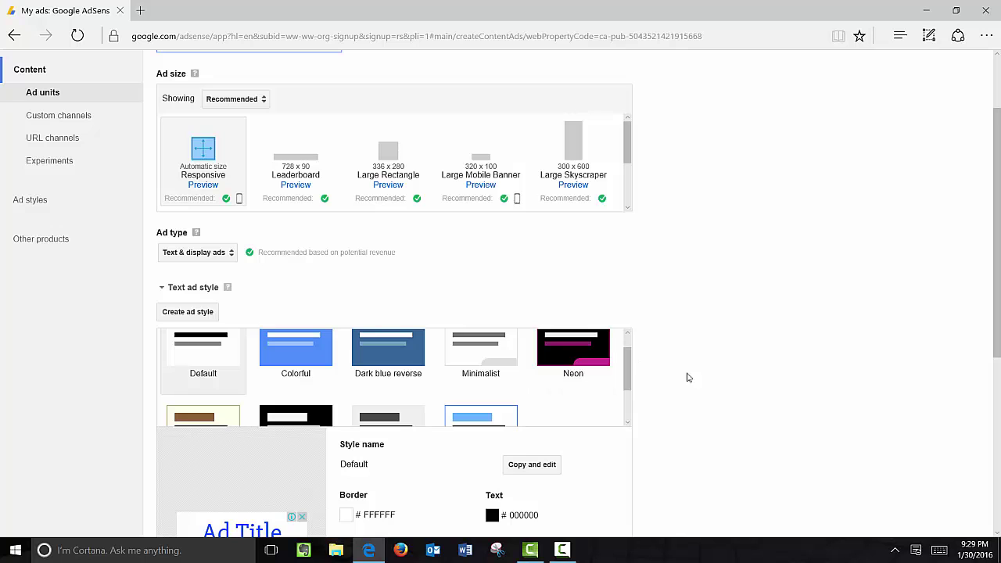
{"action": "scroll", "coordinate": [711, 385], "scroll_direction": "down", "scroll_amount": 3}
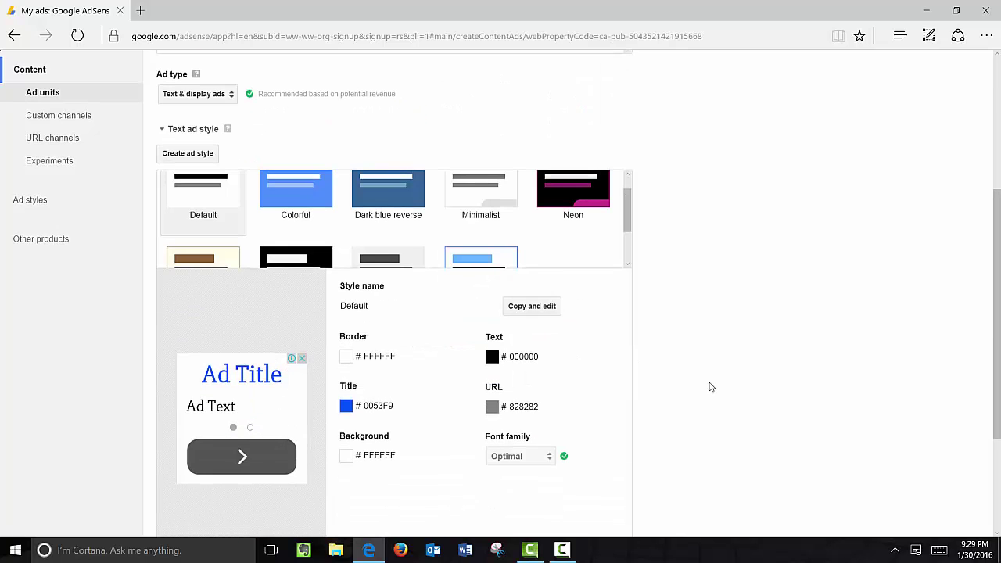
- Save a 'My Style' ad style with an orange border, then save the ad unit
{"action": "left_click", "coordinate": [553, 312]}
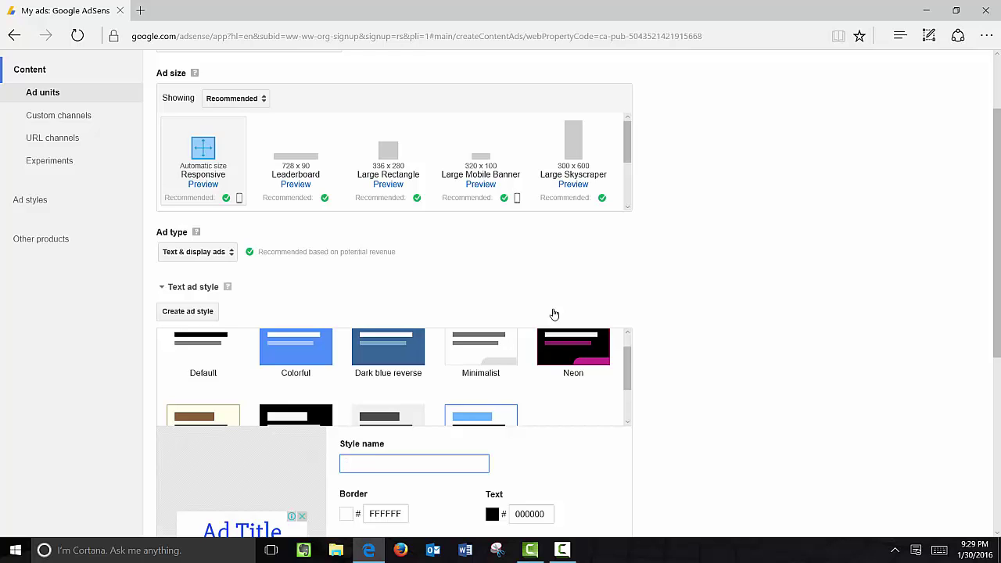
{"action": "type", "text": "My Style"}
{"action": "left_click_drag", "start_coordinate": [1000, 313], "coordinate": [999, 385]}
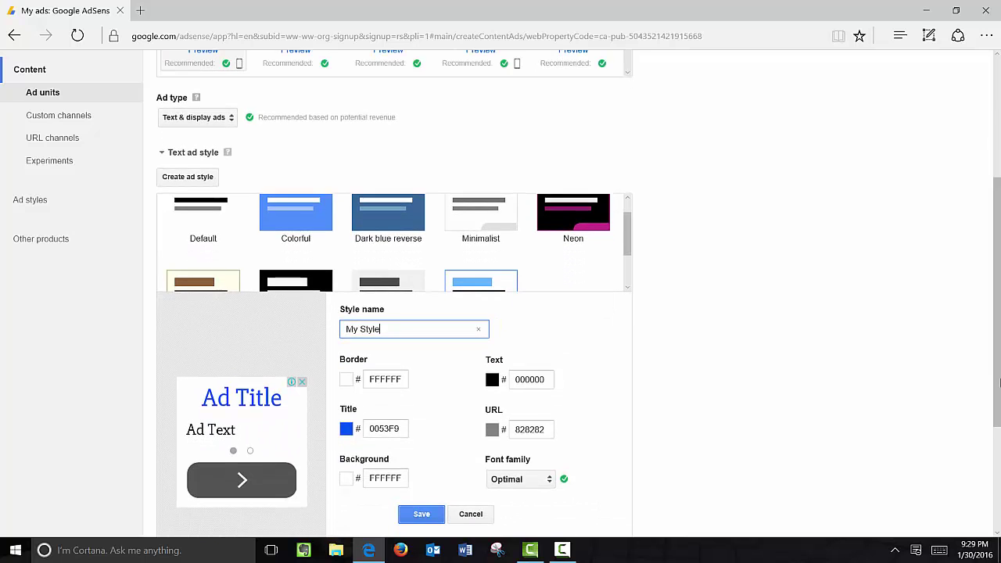
{"action": "left_click", "coordinate": [346, 380]}
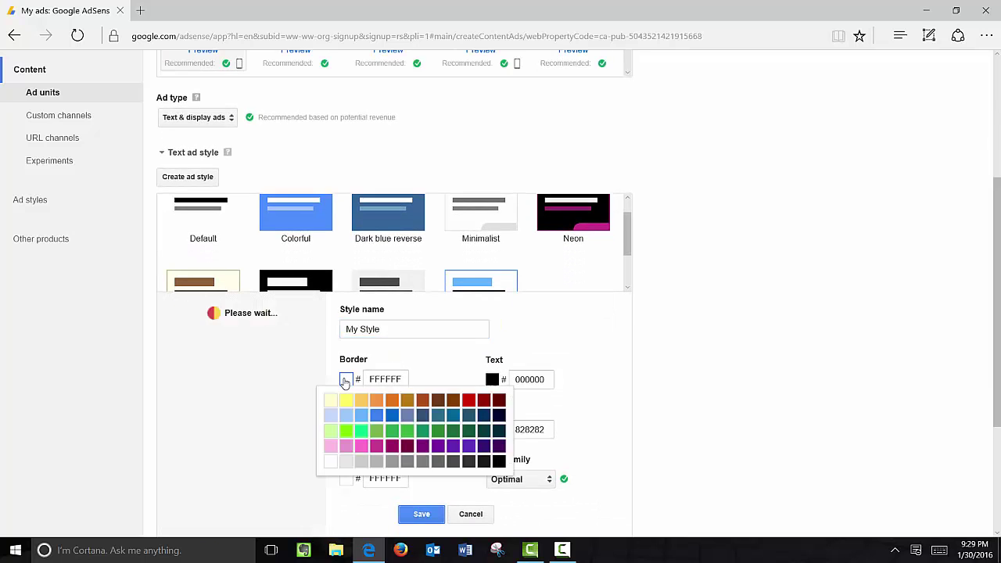
{"action": "left_click", "coordinate": [377, 406]}
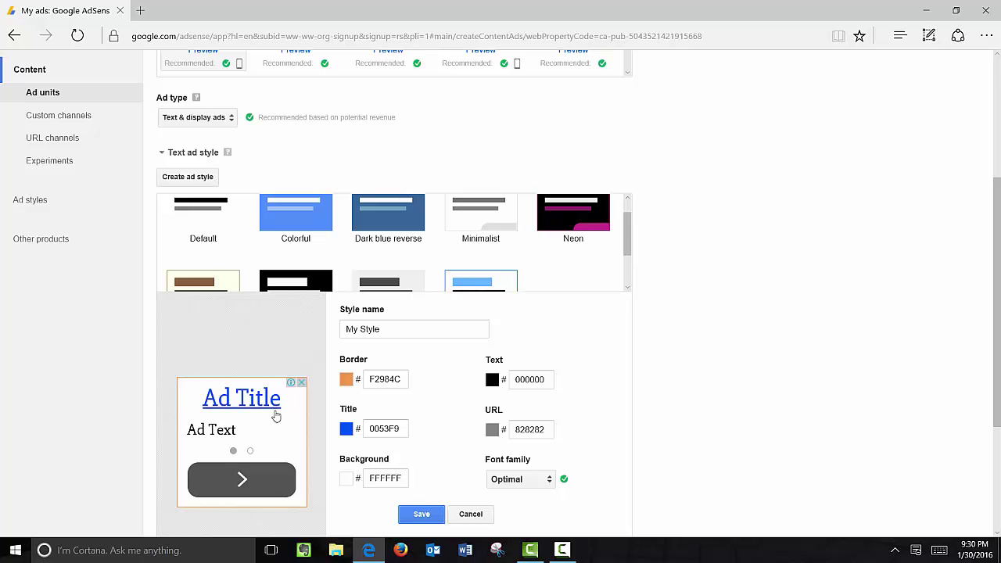
{"action": "left_click", "coordinate": [435, 516]}
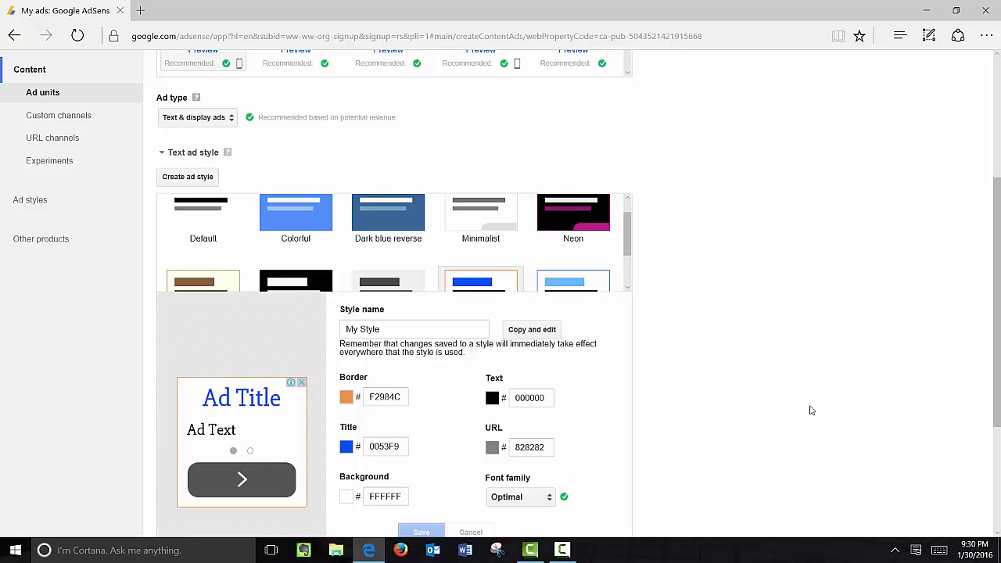
{"action": "scroll", "coordinate": [812, 410], "scroll_direction": "down", "scroll_amount": 3}
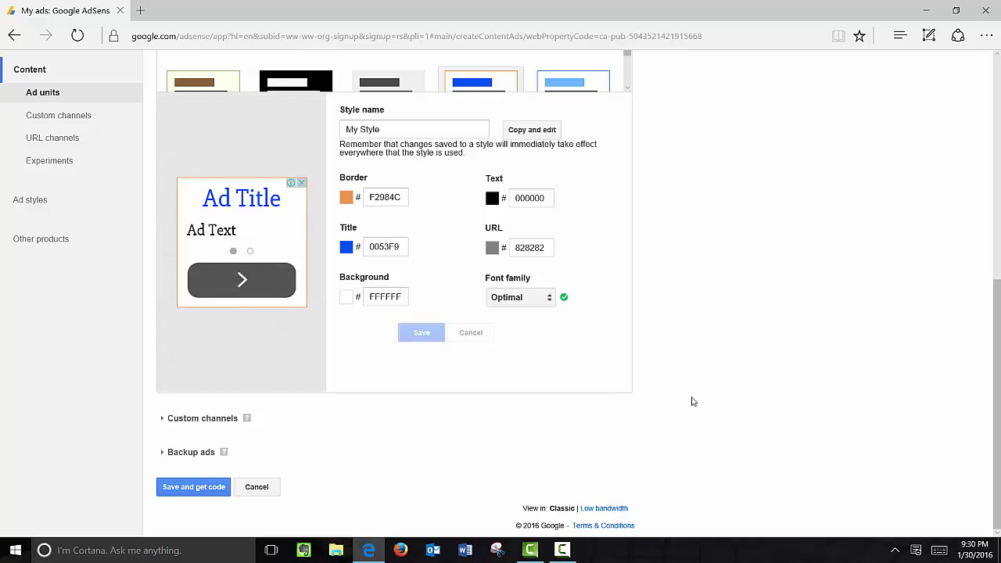
{"action": "left_click", "coordinate": [193, 487]}
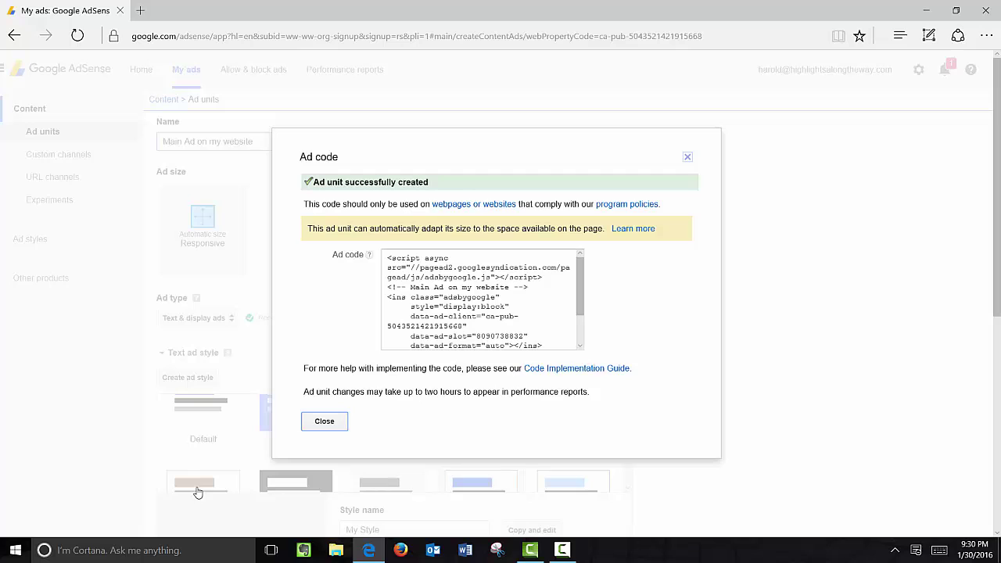
- Select the ad unit's code for copying and close the Ad code dialog
{"action": "left_click", "coordinate": [552, 337]}
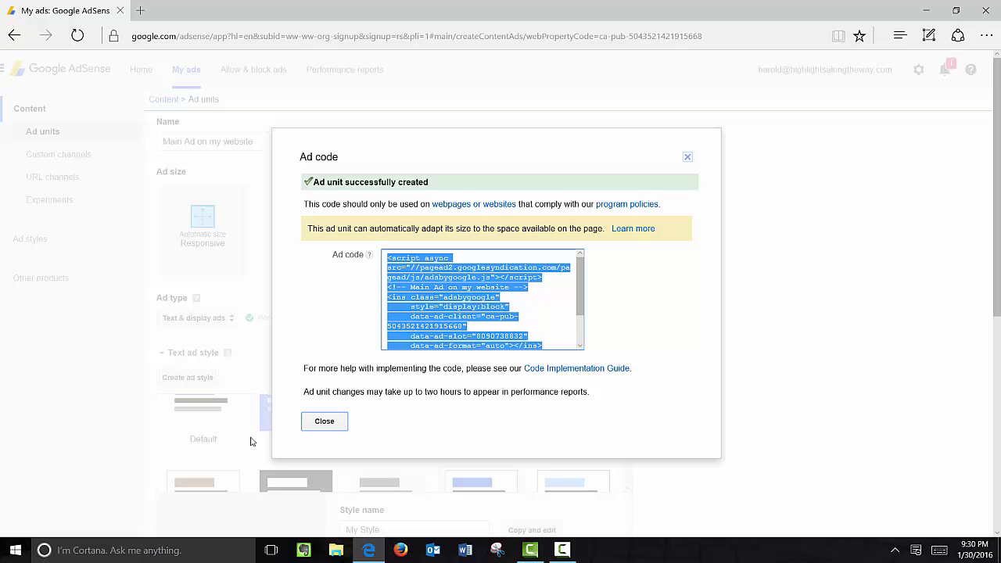
{"action": "left_click", "coordinate": [319, 426]}
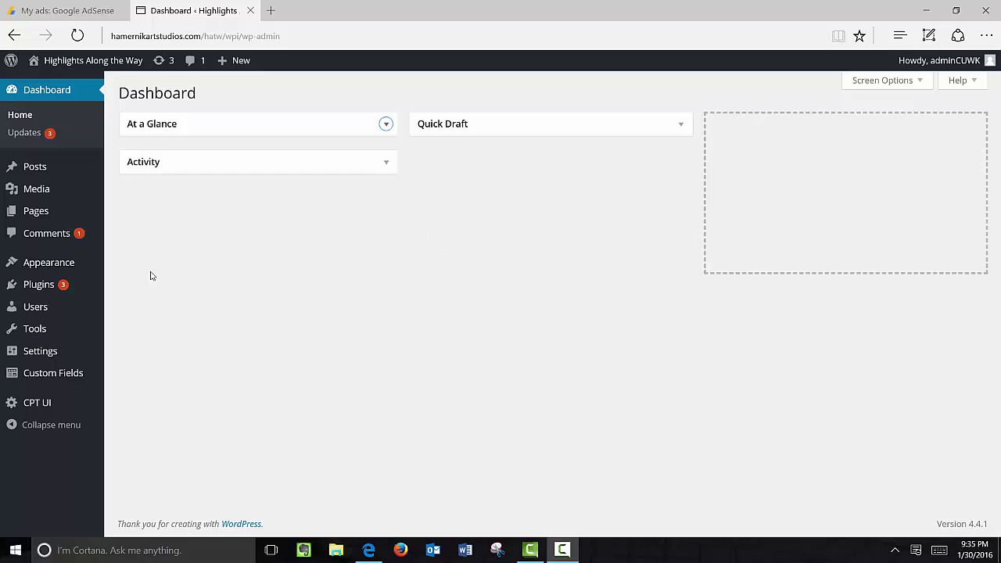
- Open Appearance > Widgets in WordPress and expand the sidebar widget area
{"action": "mouse_move", "coordinate": [82, 273]}
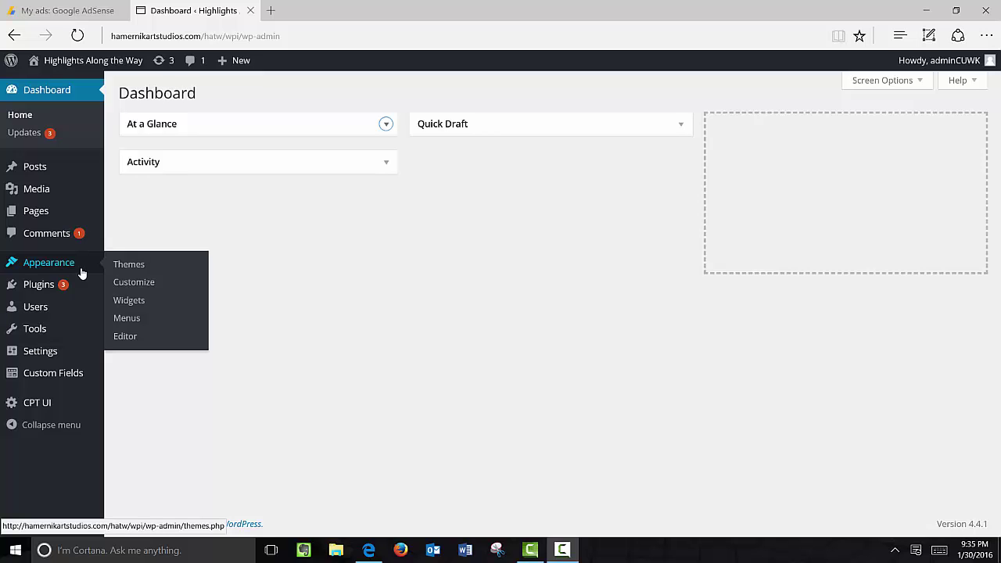
{"action": "left_click", "coordinate": [130, 302]}
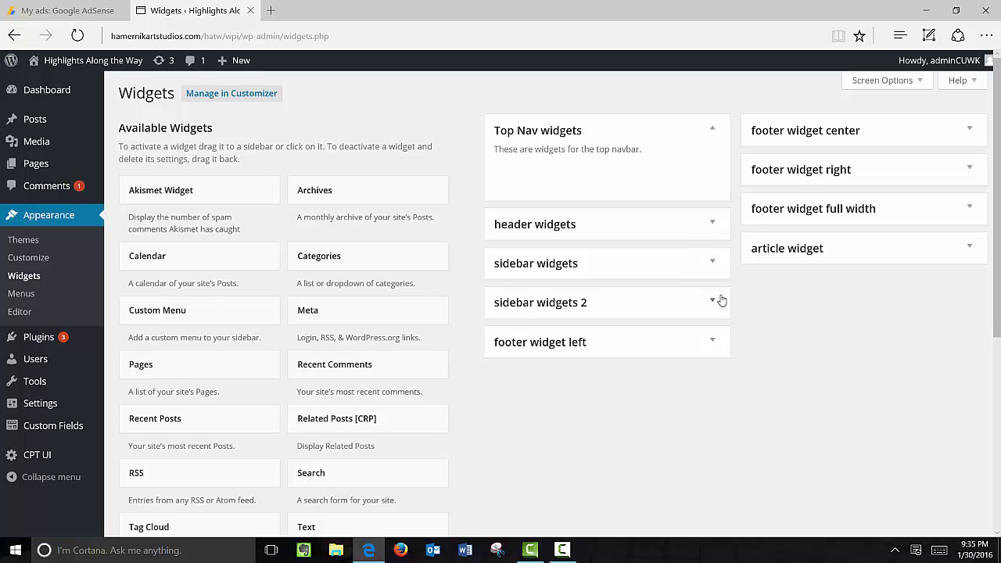
{"action": "left_click", "coordinate": [713, 271]}
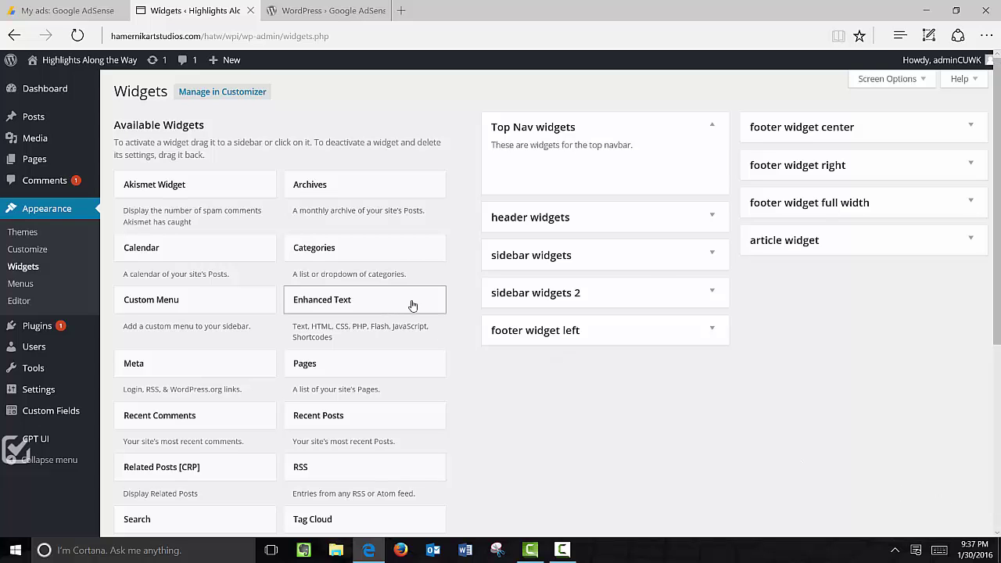
- Add an Enhanced Text widget to sidebar widgets and paste the AdSense code into its Content
{"action": "left_click", "coordinate": [715, 253]}
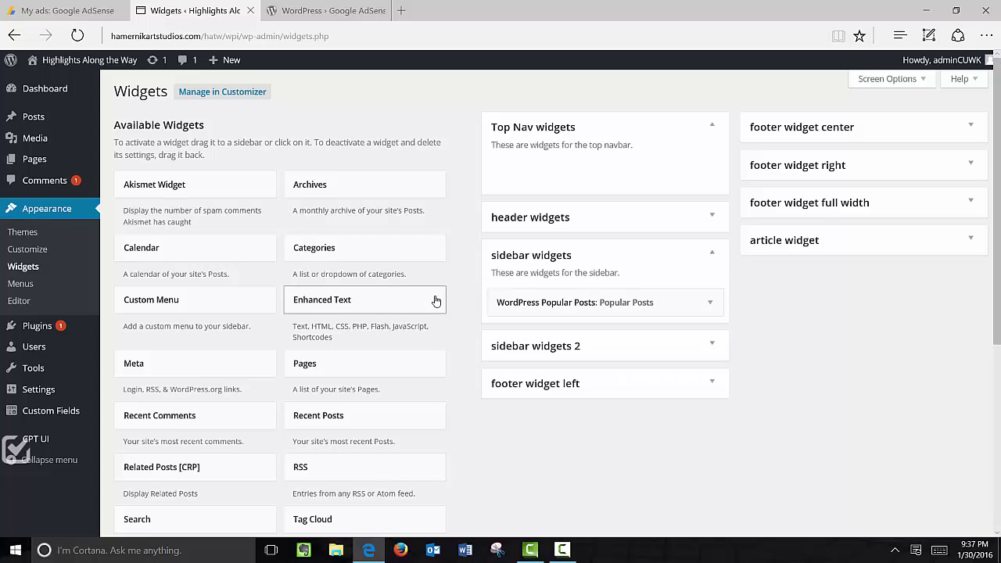
{"action": "left_click_drag", "start_coordinate": [556, 321], "coordinate": [618, 293]}
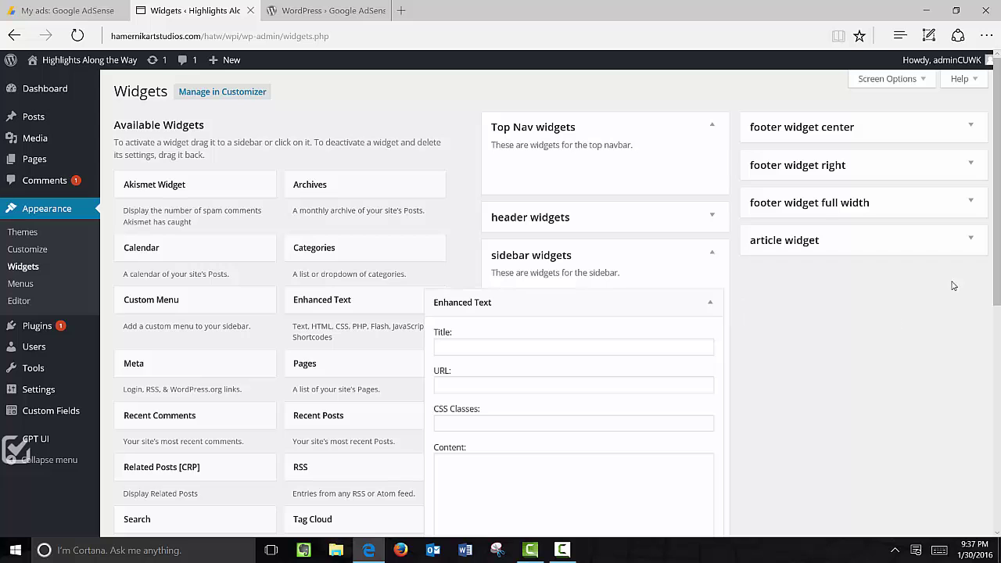
{"action": "left_click_drag", "start_coordinate": [998, 276], "coordinate": [998, 319]}
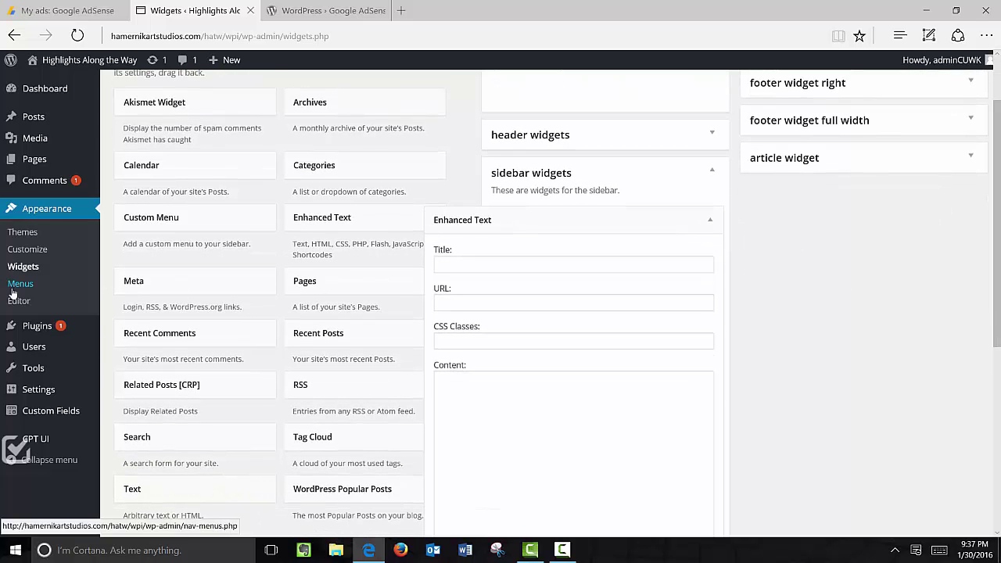
{"action": "mouse_move", "coordinate": [36, 329]}
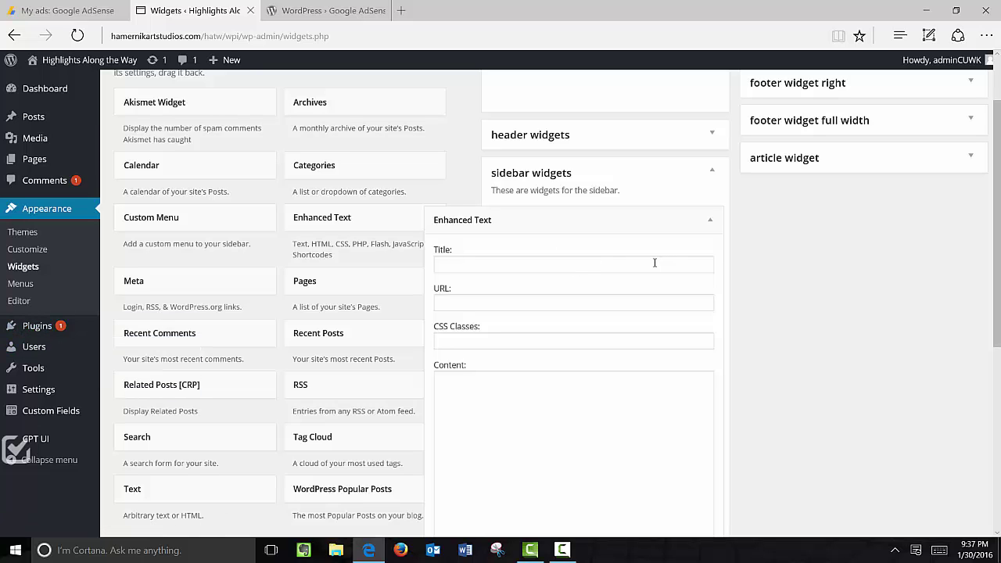
{"action": "left_click", "coordinate": [610, 408]}
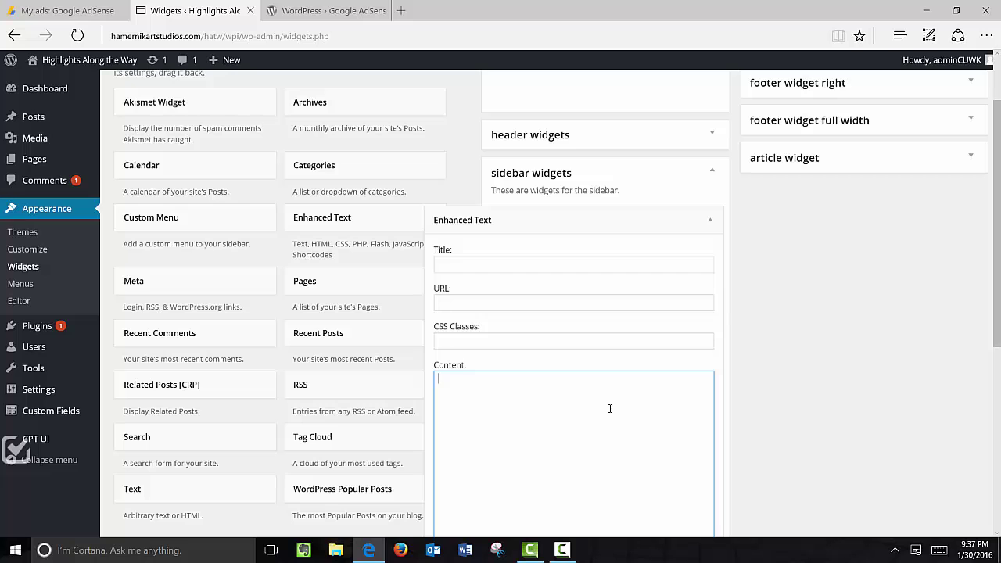
{"action": "key", "text": "ctrl+v"}
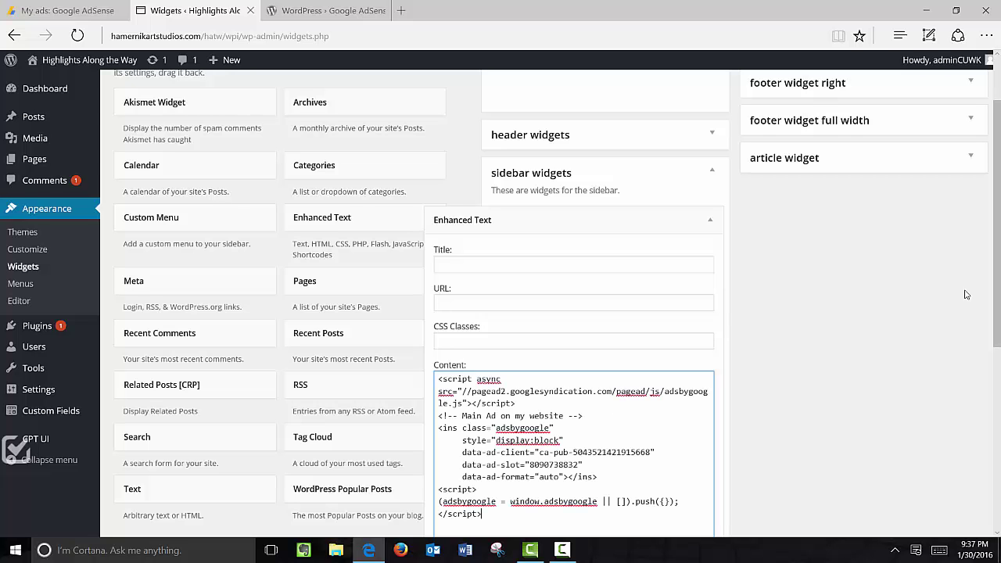
{"action": "left_click_drag", "start_coordinate": [1000, 310], "coordinate": [999, 351]}
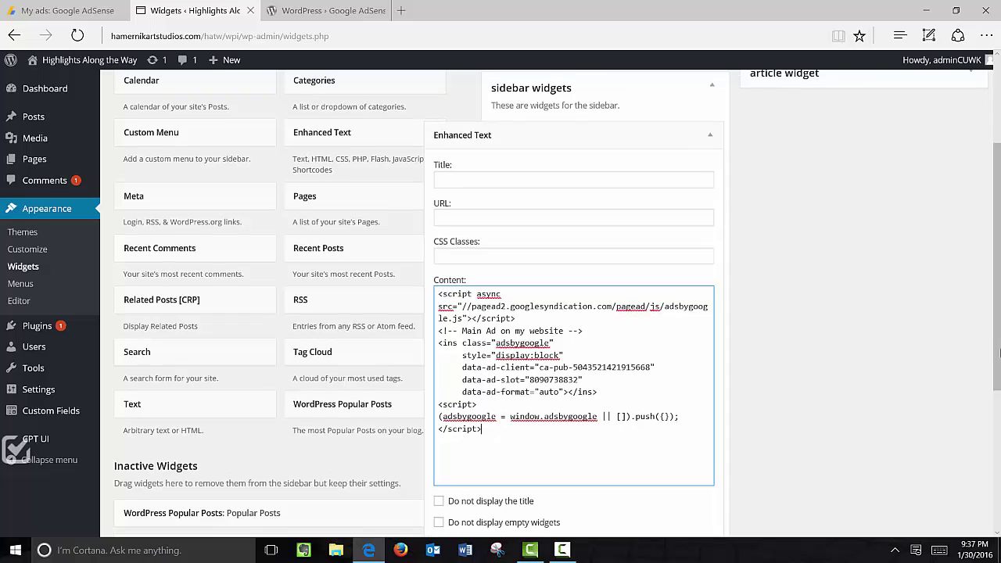
- Title the widget 'Google Adsense', tick Do not display the title, and save it
{"action": "left_click", "coordinate": [665, 176]}
{"action": "type", "text": "Goog"}
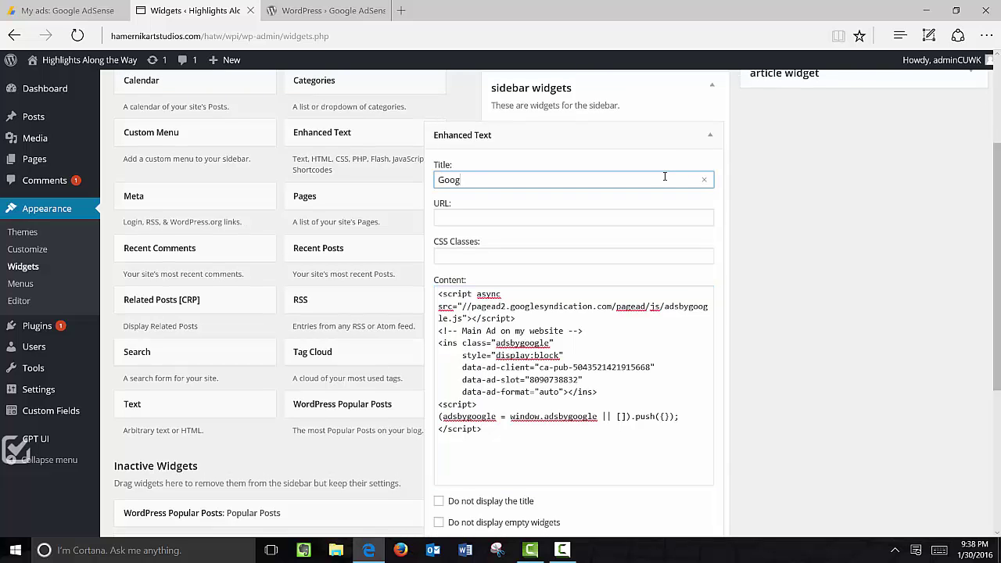
{"action": "type", "text": "le Asd"}
{"action": "key", "text": "BackSpace"}
{"action": "key", "text": "BackSpace"}
{"action": "type", "text": "ds"}
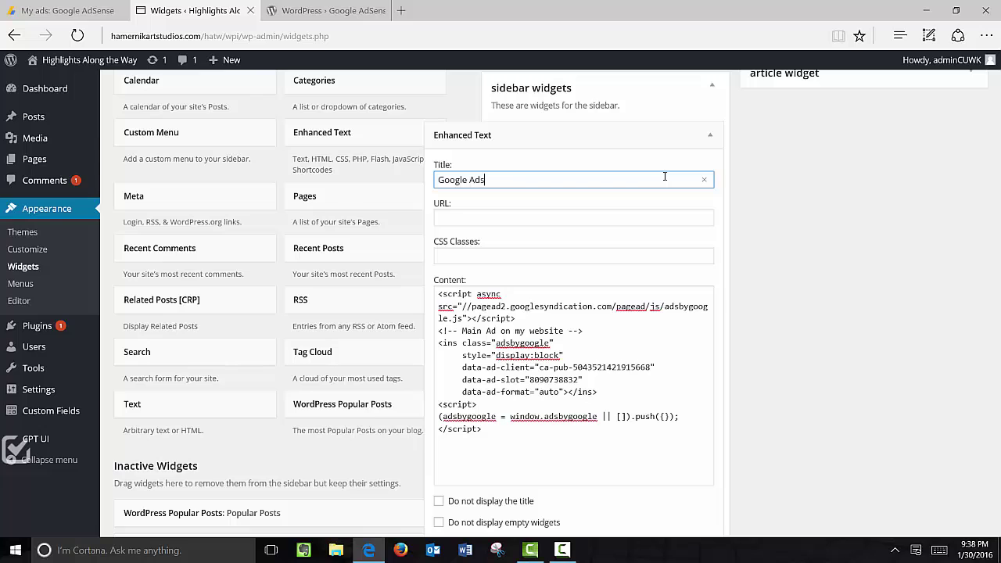
{"action": "type", "text": "ense"}
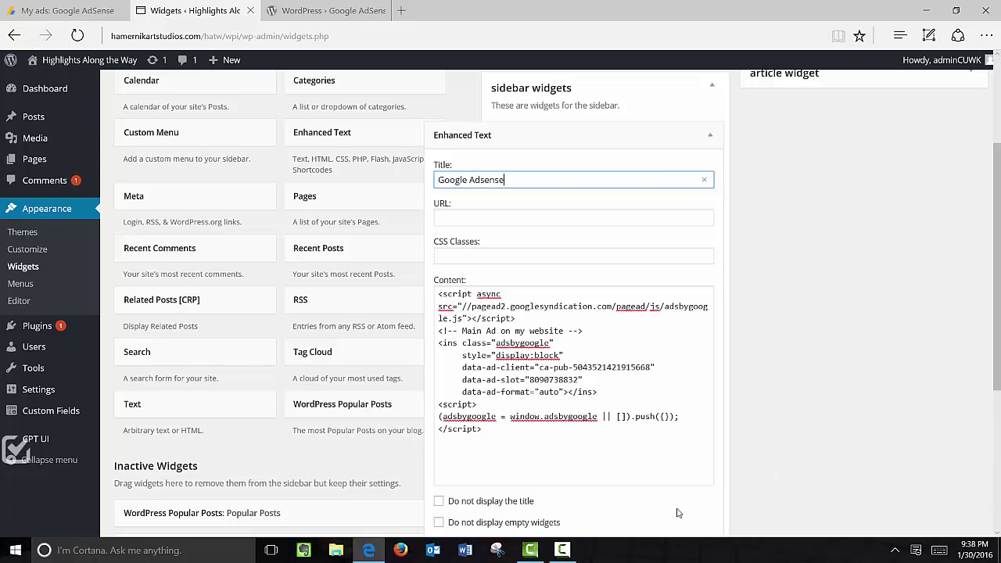
{"action": "left_click", "coordinate": [439, 501]}
{"action": "left_click_drag", "start_coordinate": [998, 366], "coordinate": [998, 442]}
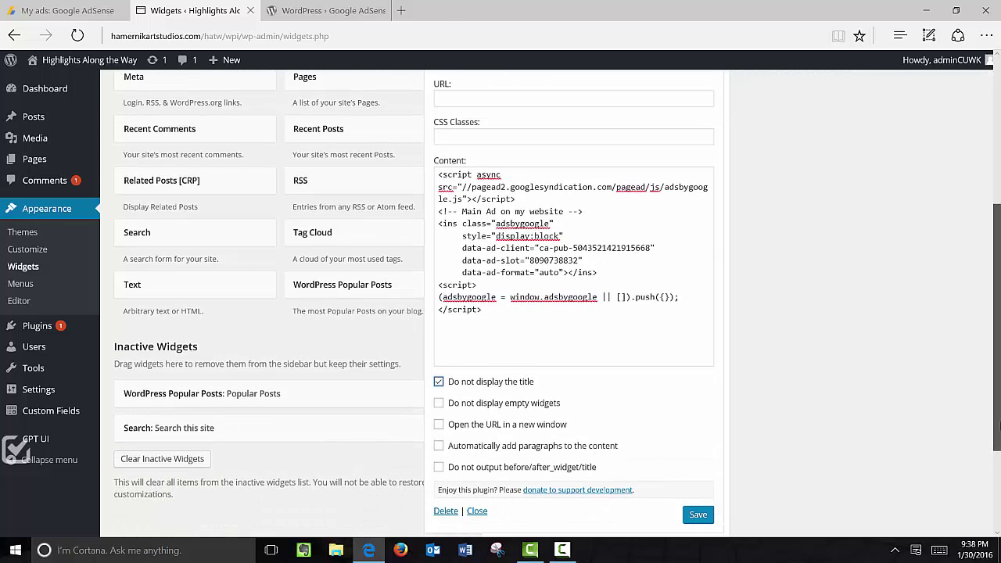
{"action": "left_click", "coordinate": [713, 515]}
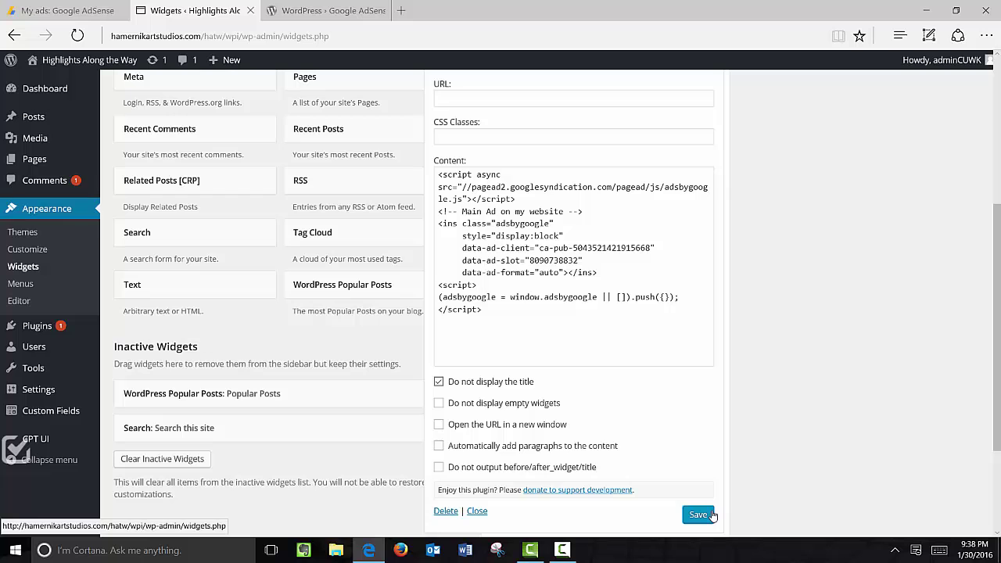
{"action": "left_click_drag", "start_coordinate": [998, 367], "coordinate": [999, 227]}
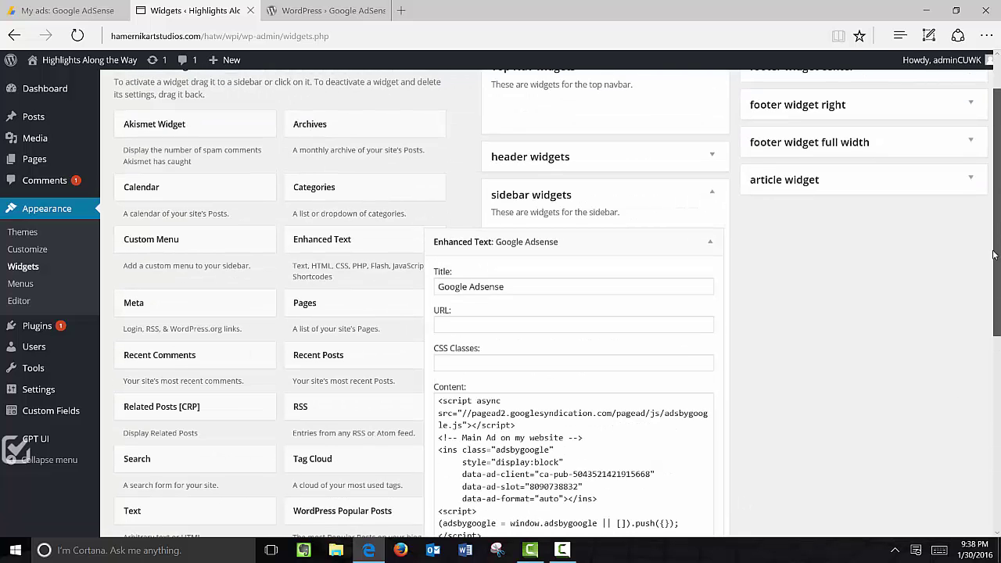
{"action": "left_click", "coordinate": [711, 242]}
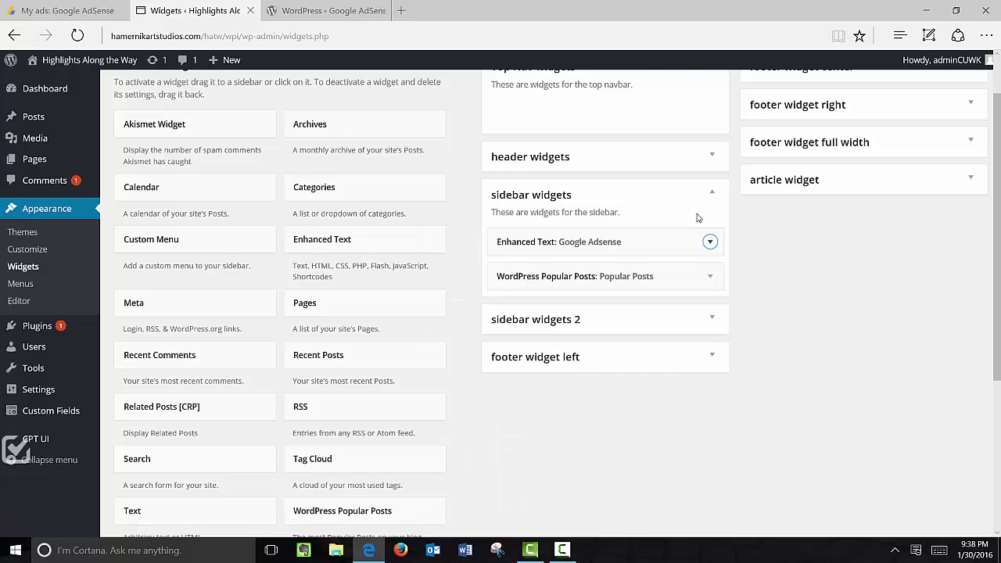
- Browse the Google AdSense by BestWebSoft plugin page on WordPress.org, then return to Widgets
{"action": "left_click", "coordinate": [350, 9]}
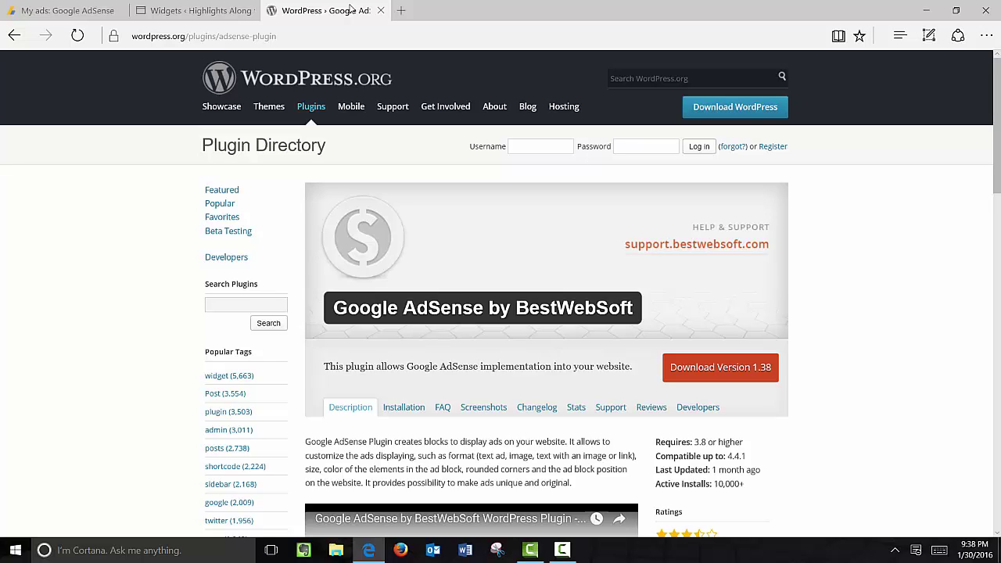
{"action": "scroll", "coordinate": [617, 217], "scroll_direction": "down", "scroll_amount": 5}
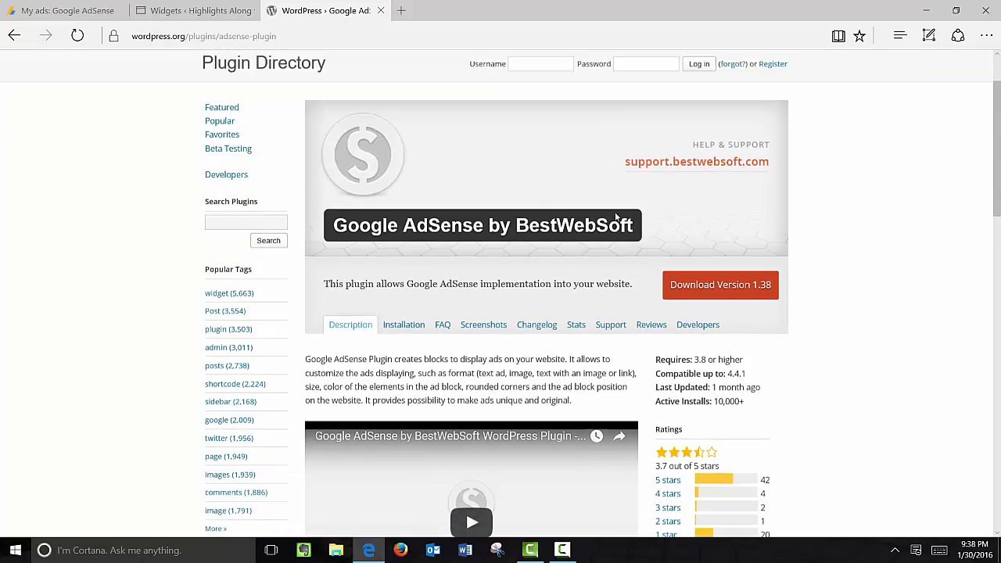
{"action": "scroll", "coordinate": [618, 217], "scroll_direction": "up", "scroll_amount": 5}
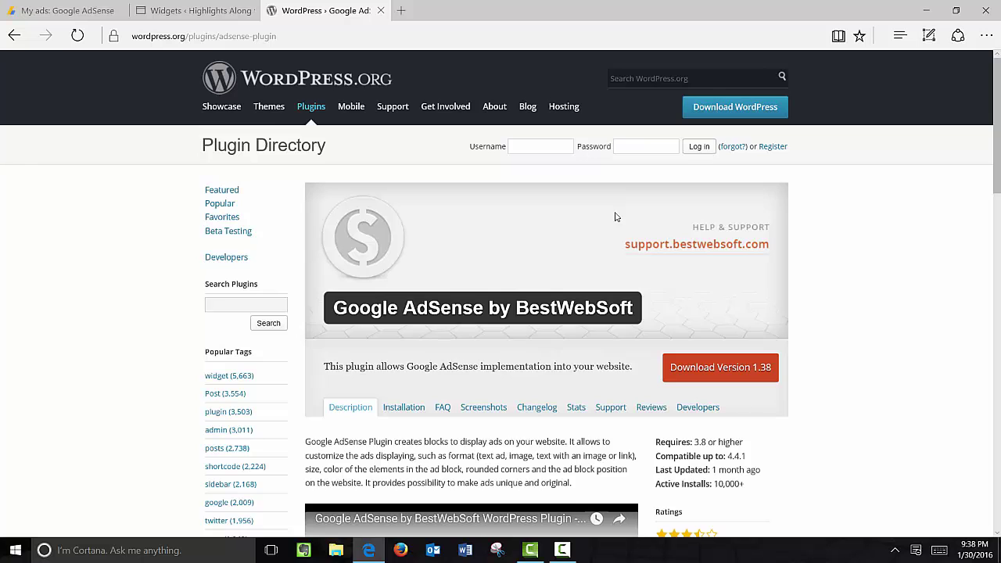
{"action": "left_click", "coordinate": [224, 10]}
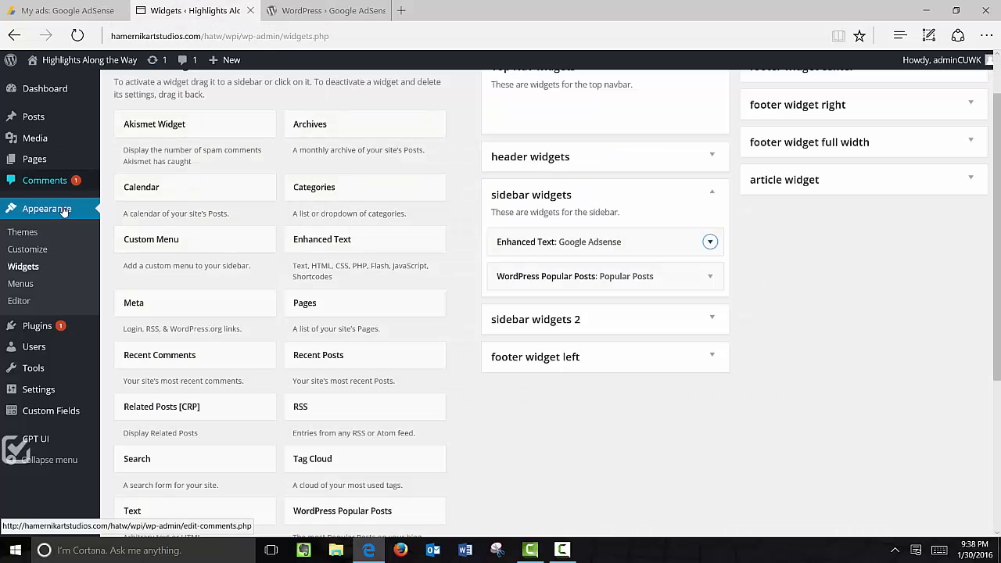